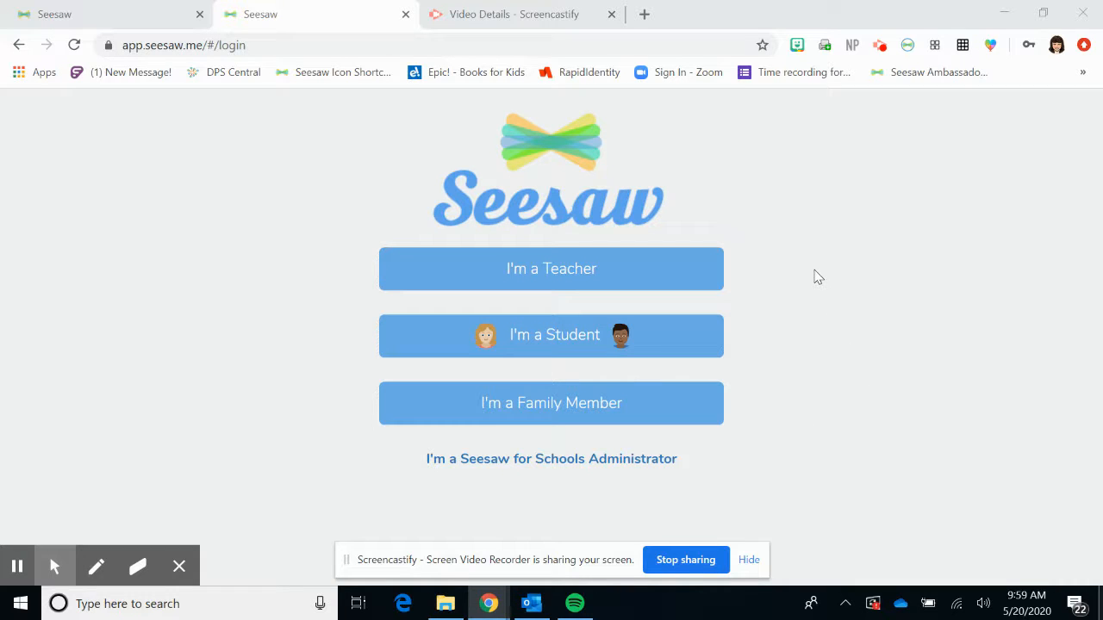
- Choose the teacher role and get to the teacher Sign In form
{"action": "left_click", "coordinate": [611, 270]}
{"action": "left_click", "coordinate": [480, 164]}
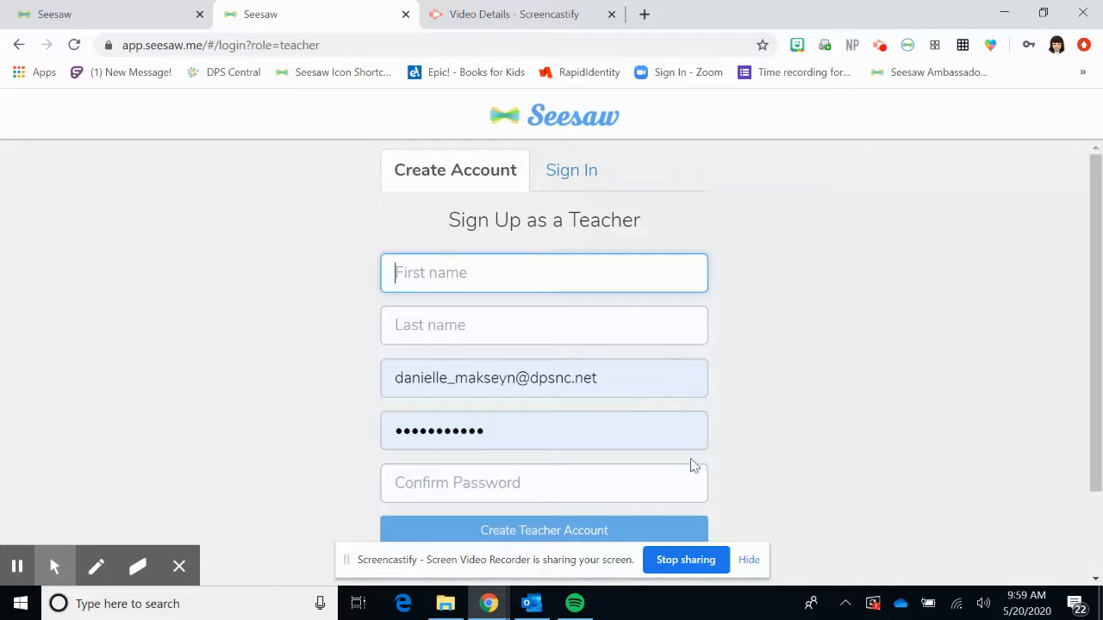
{"action": "scroll", "coordinate": [769, 454], "scroll_direction": "down", "scroll_amount": 2}
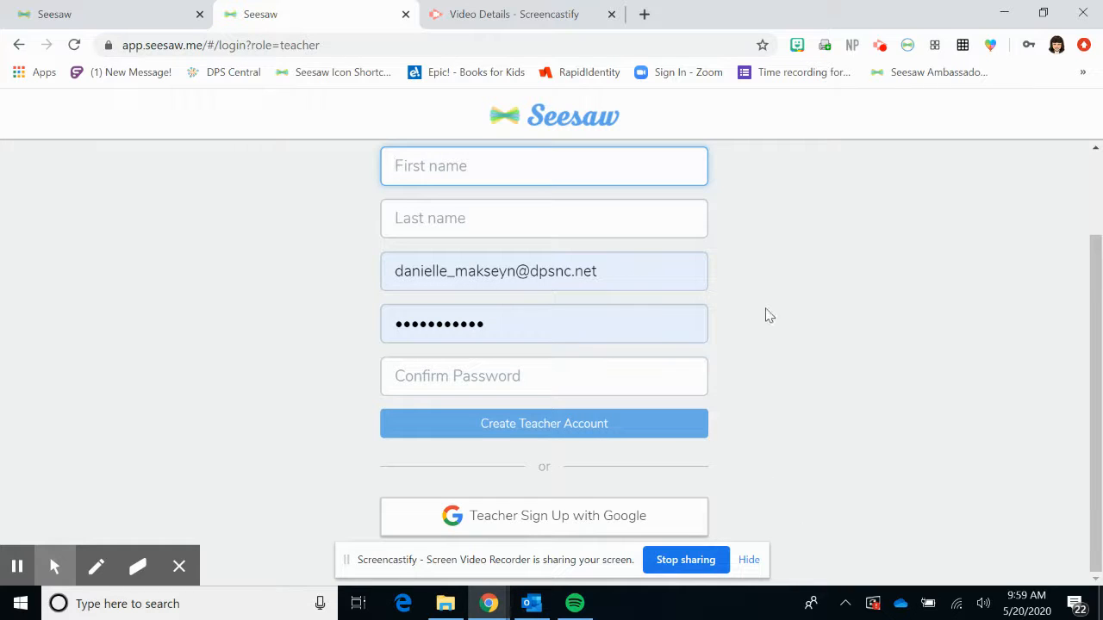
{"action": "scroll", "coordinate": [770, 315], "scroll_direction": "up", "scroll_amount": 2}
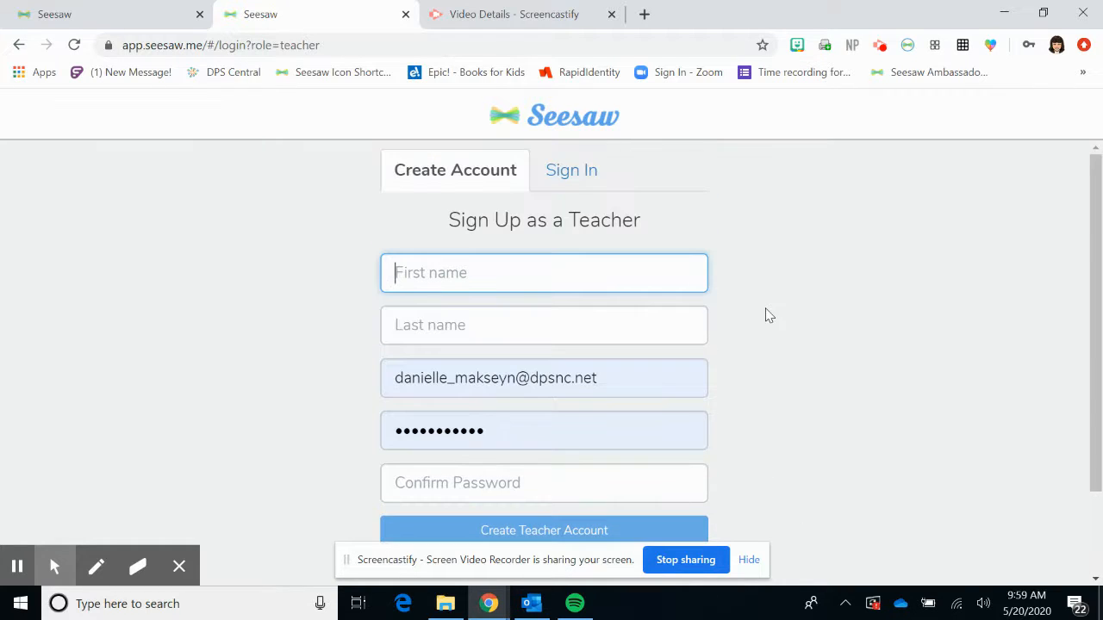
{"action": "left_click", "coordinate": [573, 169]}
- Sign in with the saved gmail login and the account password
{"action": "left_click", "coordinate": [596, 236]}
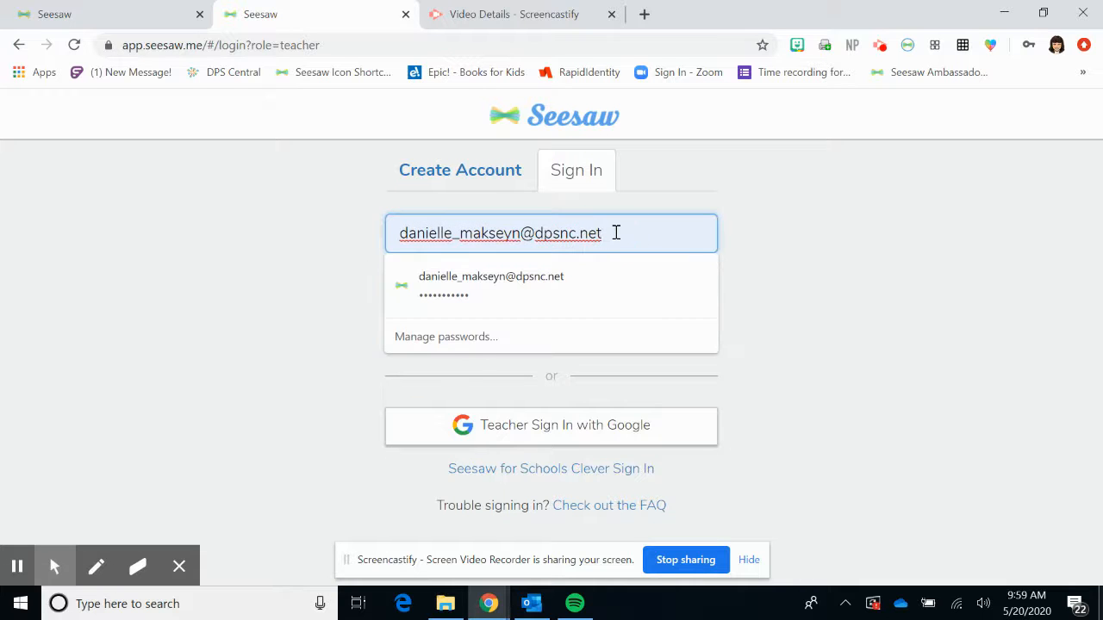
{"action": "key", "text": "BackSpace"}
{"action": "key", "text": "BackSpace"}
{"action": "key", "text": "BackSpace"}
{"action": "key", "text": "BackSpace"}
{"action": "key", "text": "BackSpace"}
{"action": "key", "text": "BackSpace"}
{"action": "key", "text": "BackSpace"}
{"action": "key", "text": "BackSpace"}
{"action": "key", "text": "BackSpace"}
{"action": "key", "text": "BackSpace"}
{"action": "key", "text": "BackSpace"}
{"action": "key", "text": "BackSpace"}
{"action": "key", "text": "BackSpace"}
{"action": "key", "text": "BackSpace"}
{"action": "key", "text": "BackSpace"}
{"action": "key", "text": "BackSpace"}
{"action": "key", "text": "BackSpace"}
{"action": "key", "text": "BackSpace"}
{"action": "key", "text": "BackSpace"}
{"action": "key", "text": "BackSpace"}
{"action": "key", "text": "BackSpace"}
{"action": "key", "text": "BackSpace"}
{"action": "key", "text": "BackSpace"}
{"action": "key", "text": "BackSpace"}
{"action": "key", "text": "BackSpace"}
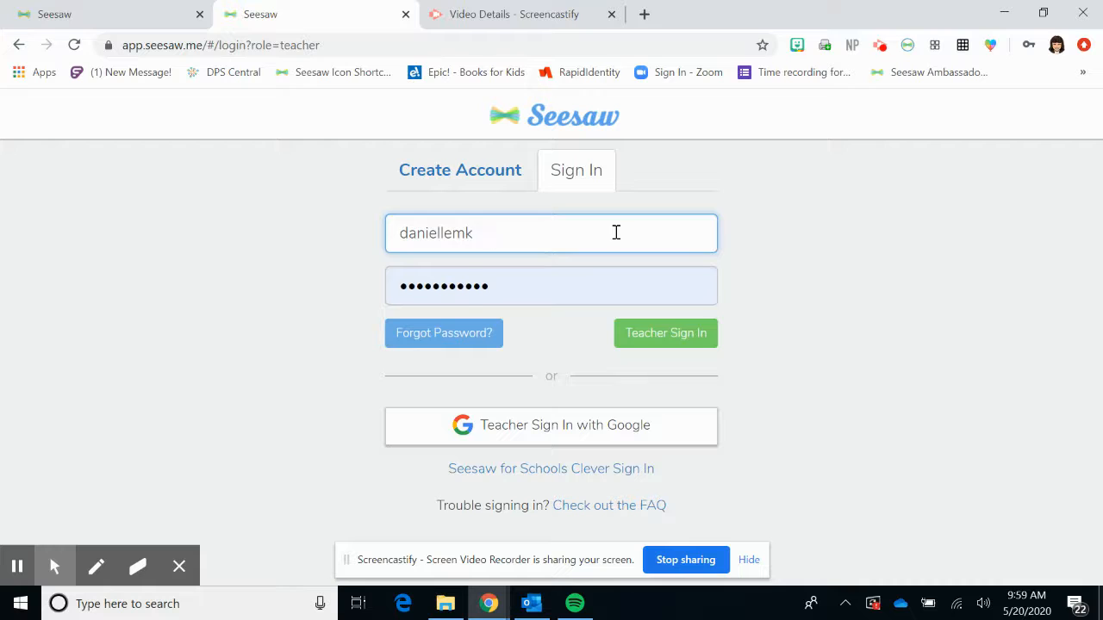
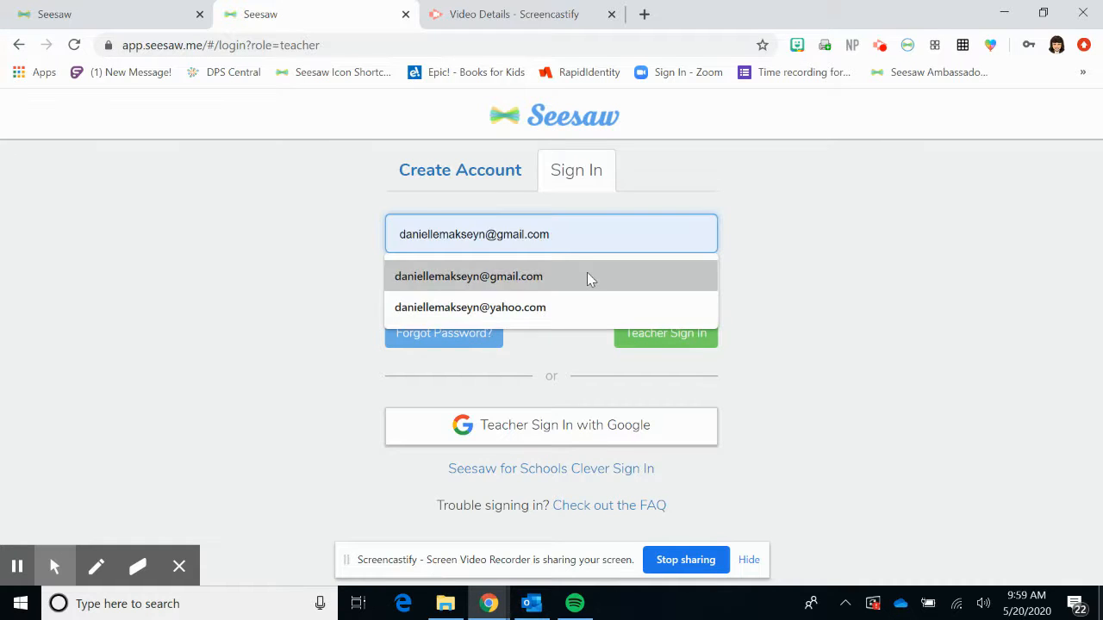
{"action": "left_click", "coordinate": [587, 275]}
{"action": "double_click", "coordinate": [605, 290]}
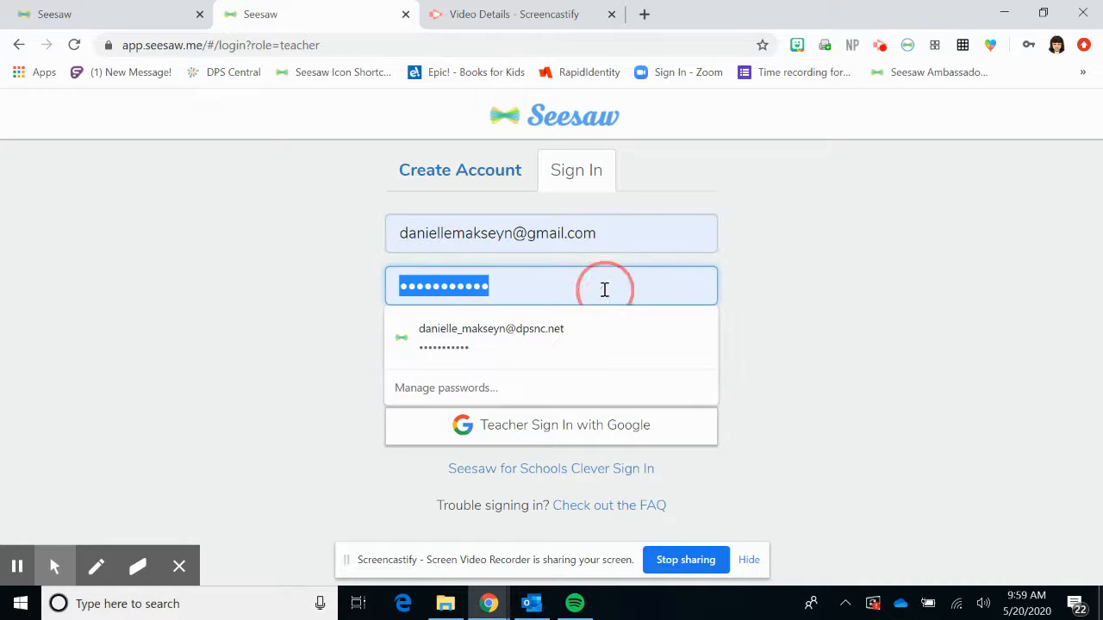
{"action": "type", "text": "•••••••••••••"}
{"action": "key", "text": "Return"}
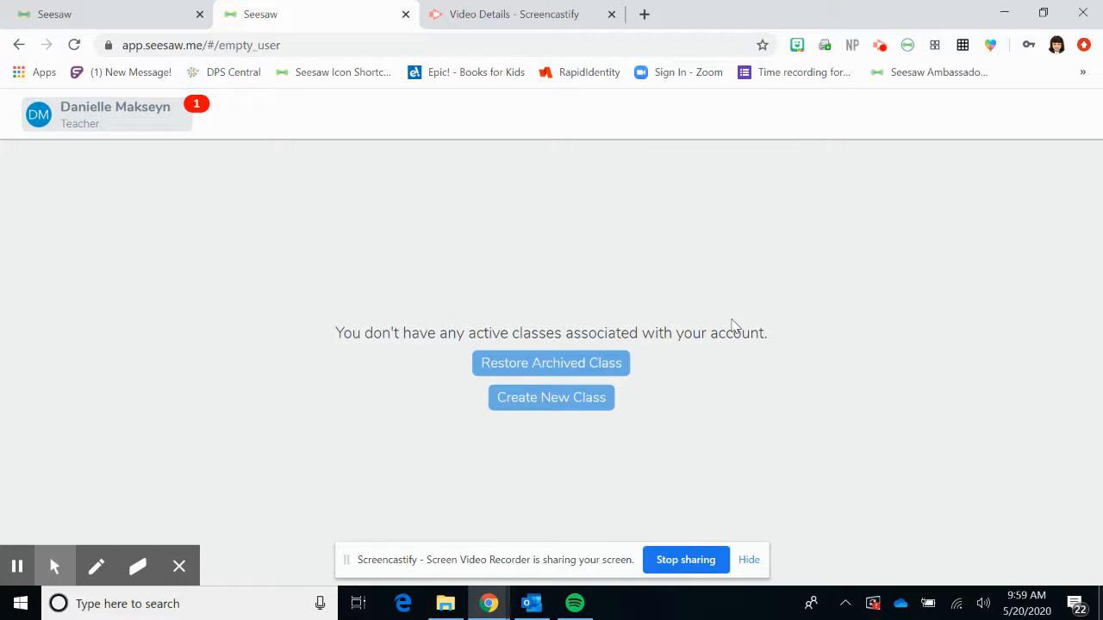
- Create a new class named 'Sample Class' with grade level 2nd
{"action": "left_click", "coordinate": [583, 411]}
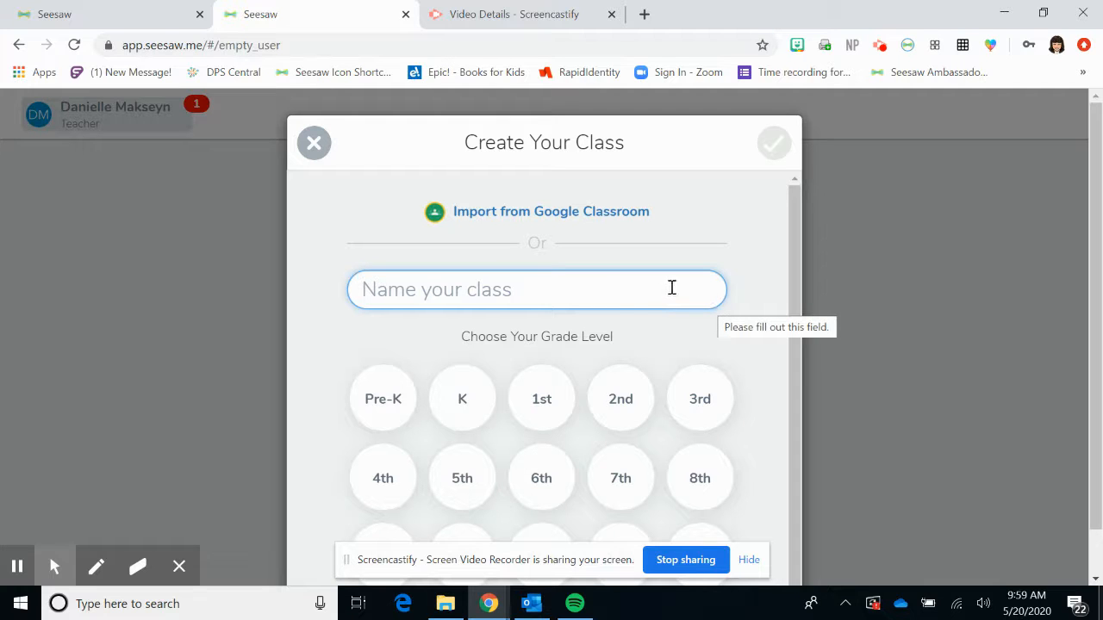
{"action": "scroll", "coordinate": [763, 474], "scroll_direction": "down", "scroll_amount": 1}
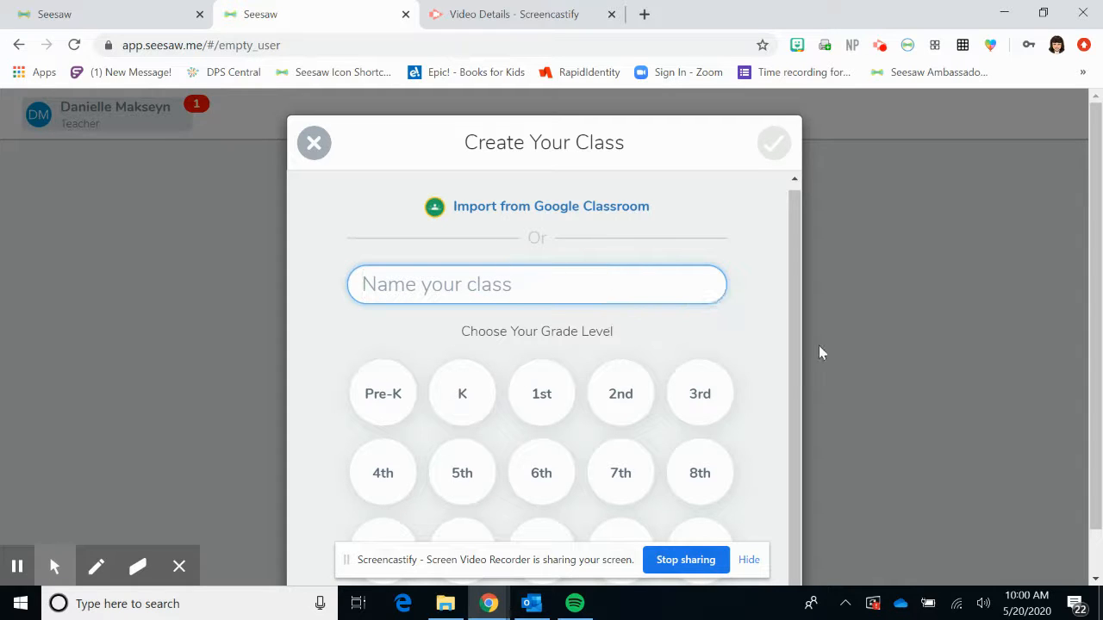
{"action": "left_click", "coordinate": [607, 283]}
{"action": "type", "text": "Sample Class"}
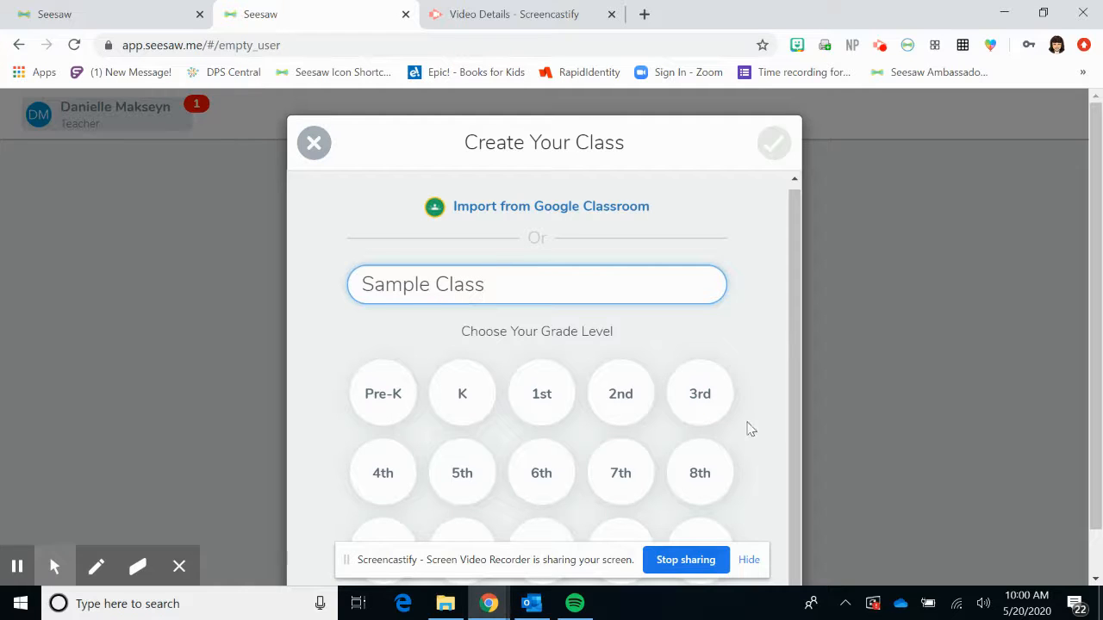
{"action": "left_click", "coordinate": [643, 465]}
{"action": "scroll", "coordinate": [642, 465], "scroll_direction": "down", "scroll_amount": 1}
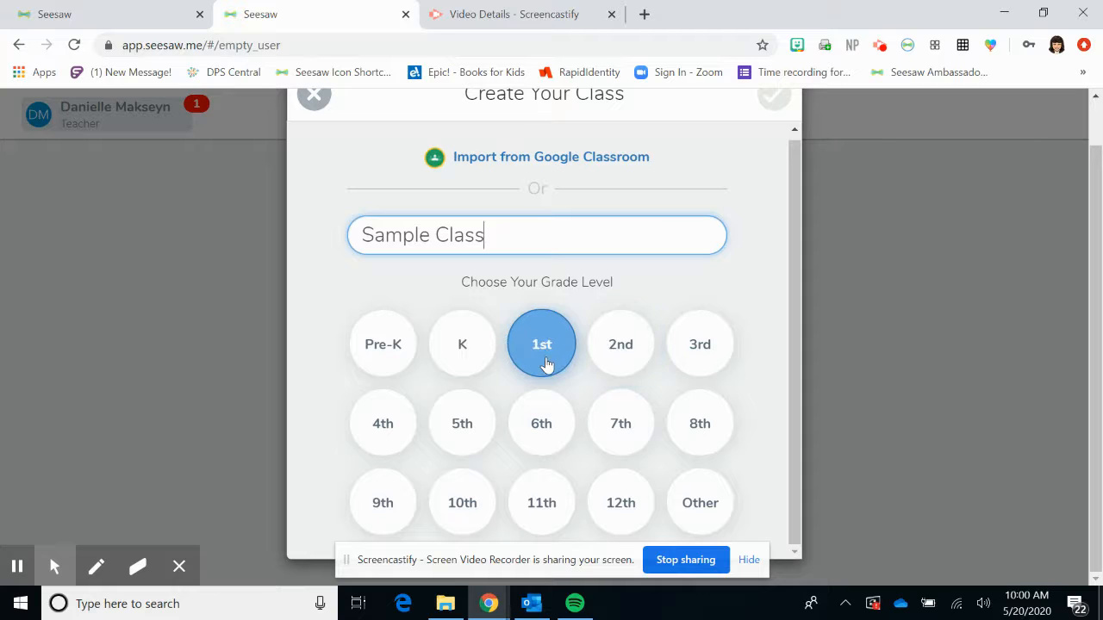
{"action": "left_click", "coordinate": [624, 365]}
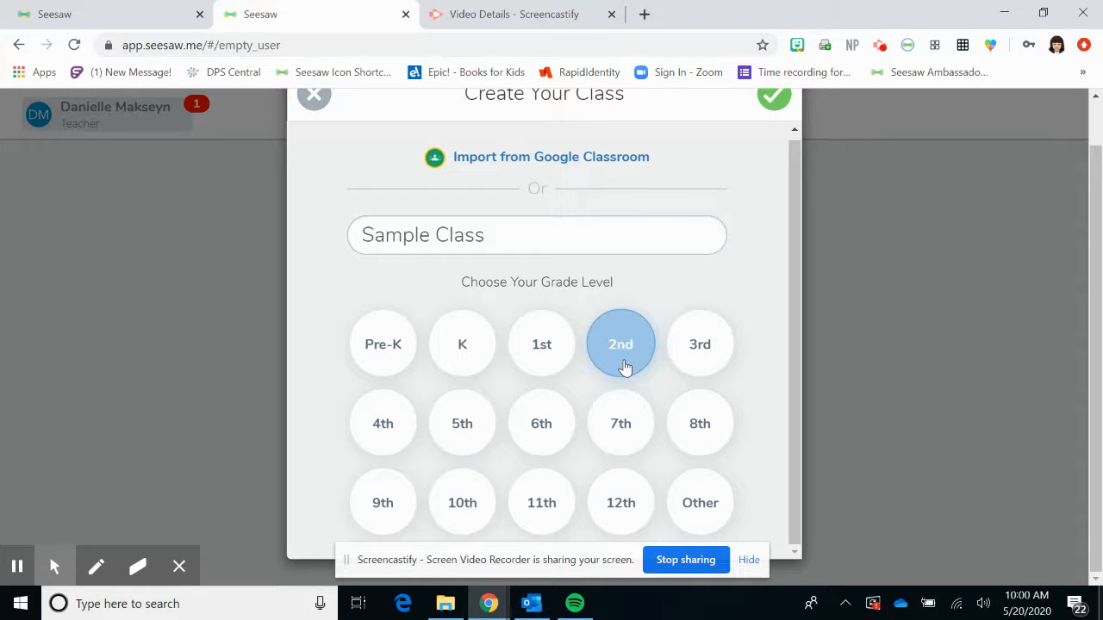
{"action": "left_click", "coordinate": [773, 99]}
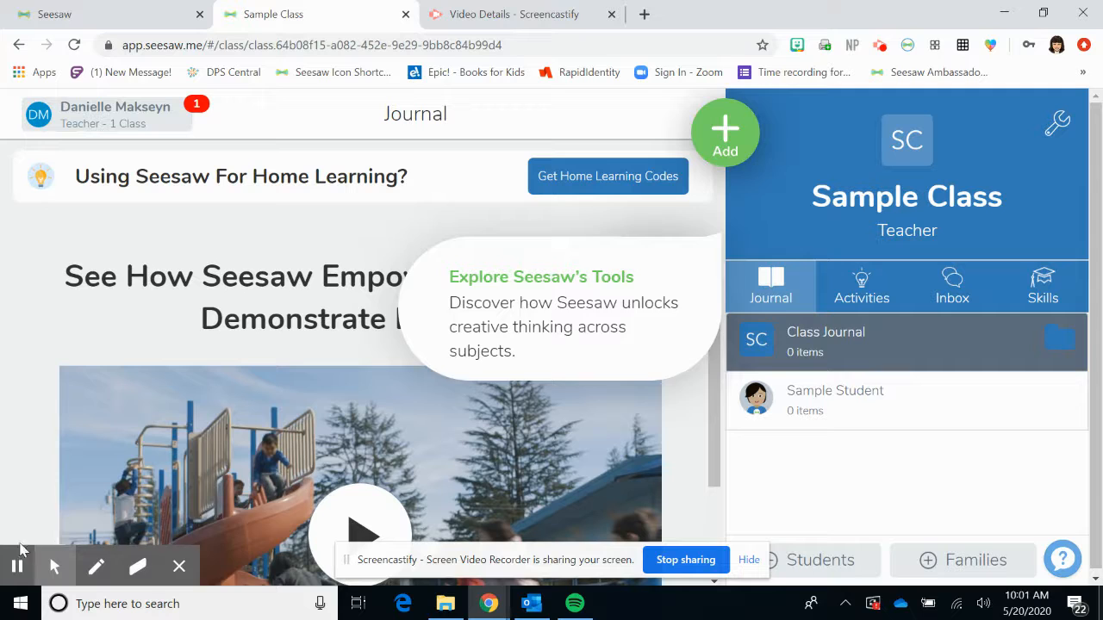
- Hide the recorder's sharing bar while the Sample Class journal loads
{"action": "mouse_move", "coordinate": [23, 573]}
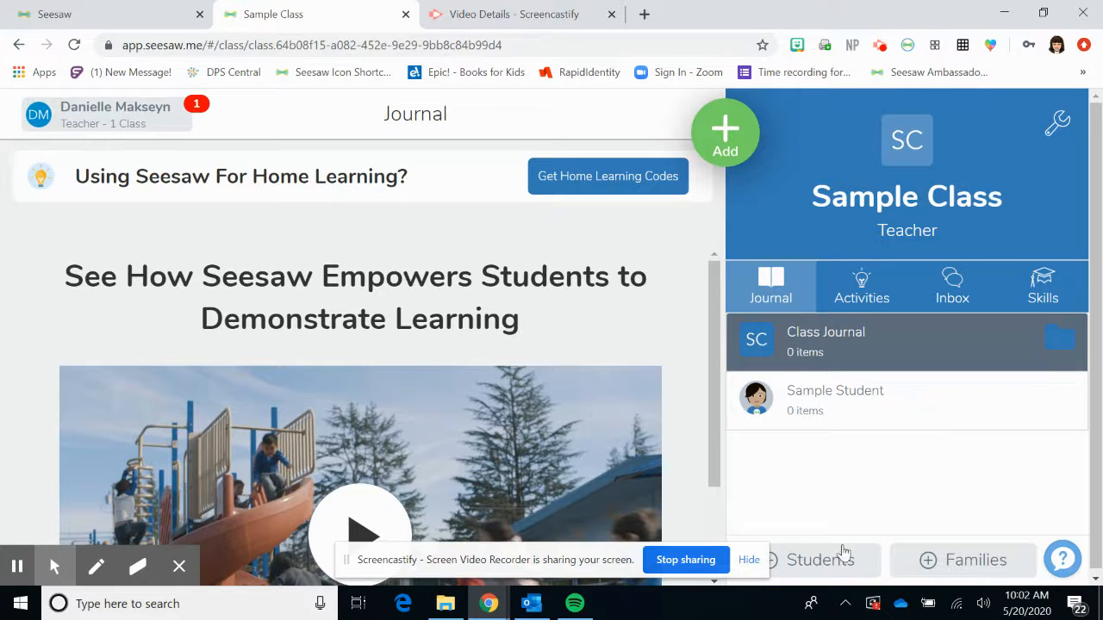
{"action": "left_click", "coordinate": [750, 560]}
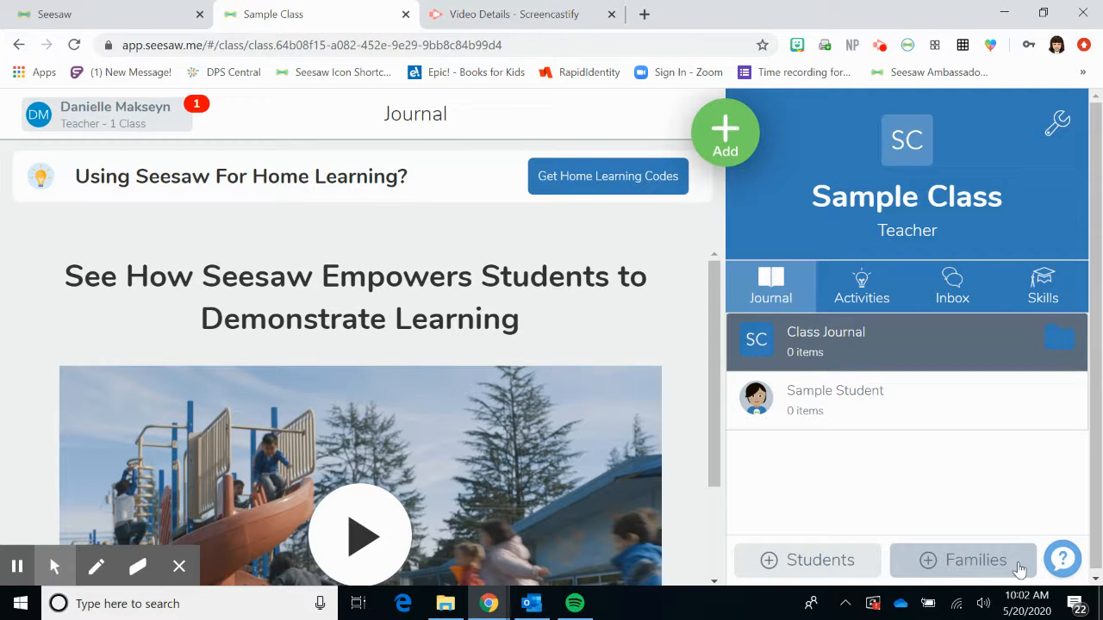
- Start adding students, answering No to Google or email sign-in
{"action": "left_click", "coordinate": [849, 562]}
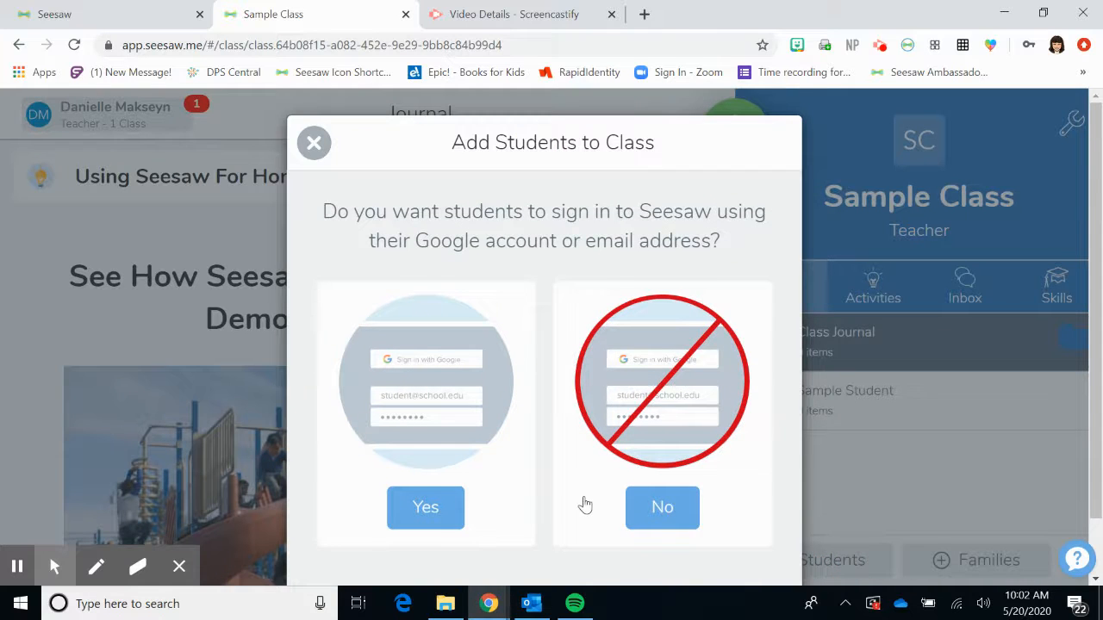
{"action": "scroll", "coordinate": [585, 504], "scroll_direction": "down", "scroll_amount": 1}
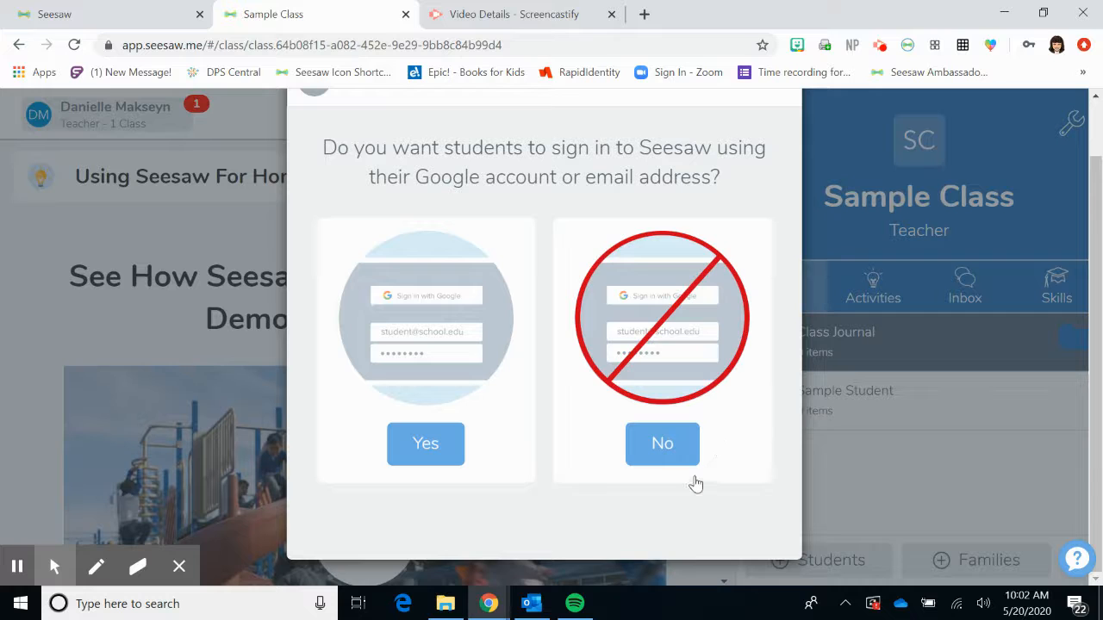
{"action": "left_click", "coordinate": [662, 443]}
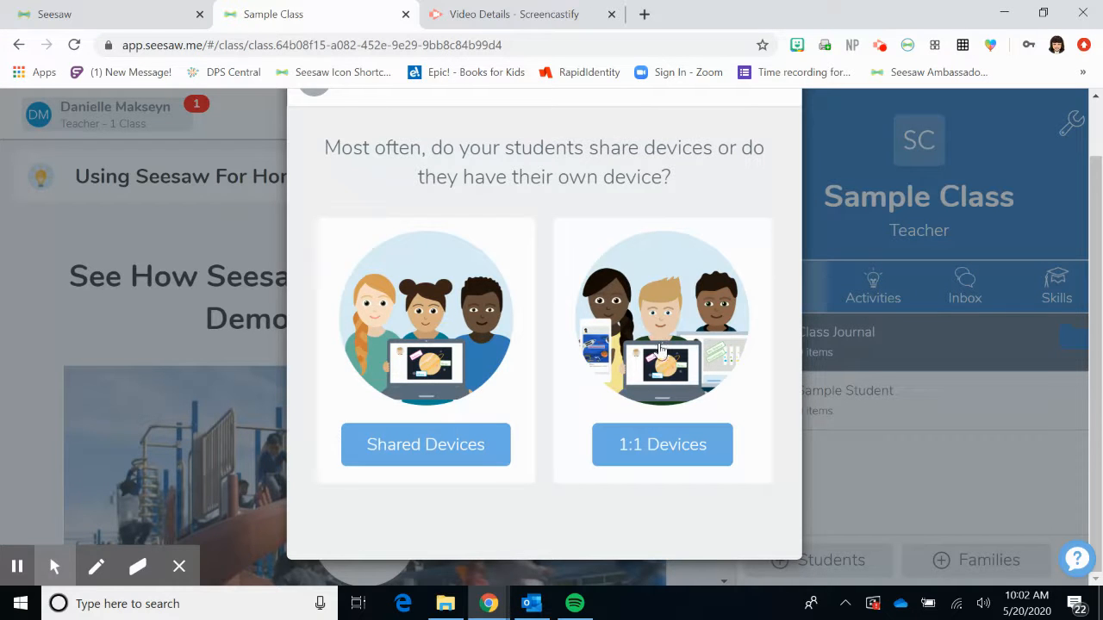
- Choose Shared Devices and enter students named 1, 2, 3, 4 and 5
{"action": "left_click", "coordinate": [484, 459]}
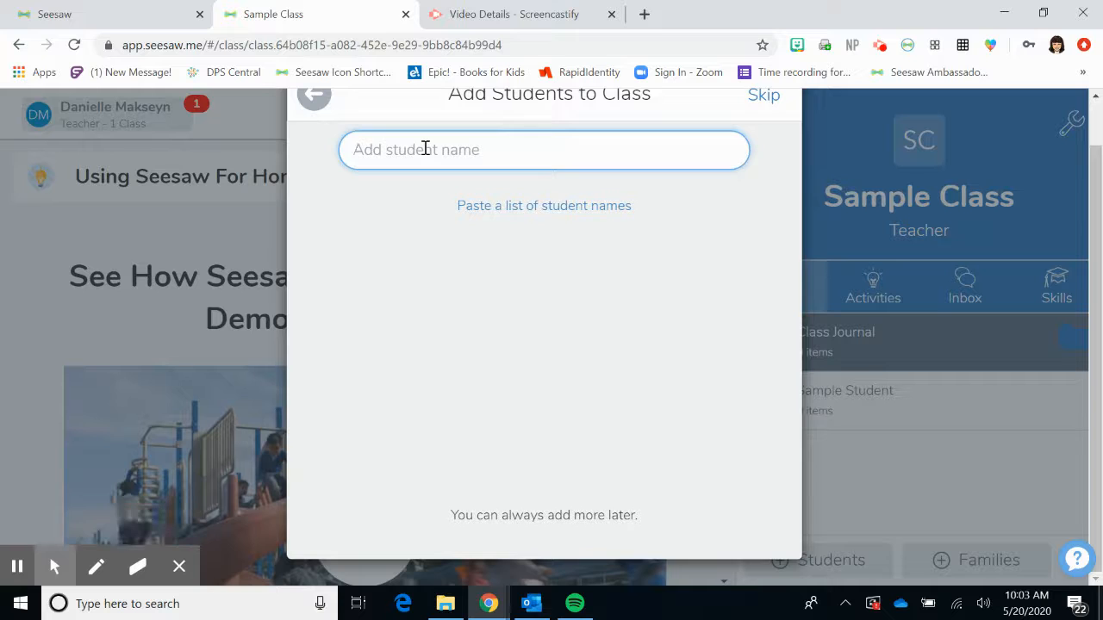
{"action": "type", "text": "1"}
{"action": "key", "text": "Return"}
{"action": "type", "text": "2"}
{"action": "key", "text": "Return"}
{"action": "type", "text": "3"}
{"action": "key", "text": "Return"}
{"action": "type", "text": "4"}
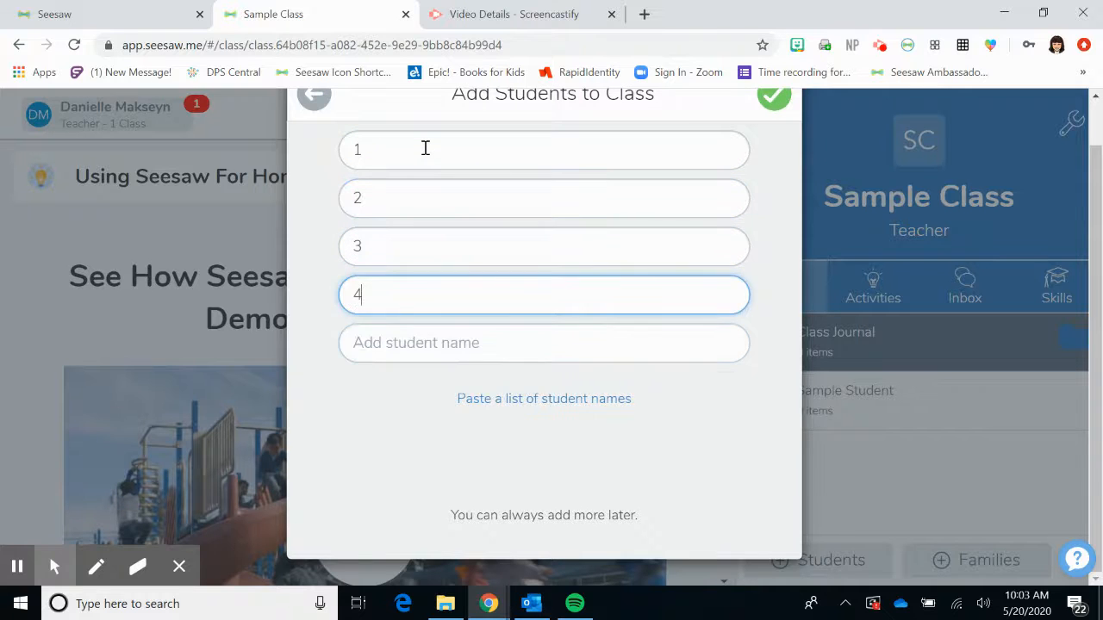
{"action": "key", "text": "Return"}
{"action": "type", "text": "5"}
{"action": "key", "text": "Return"}
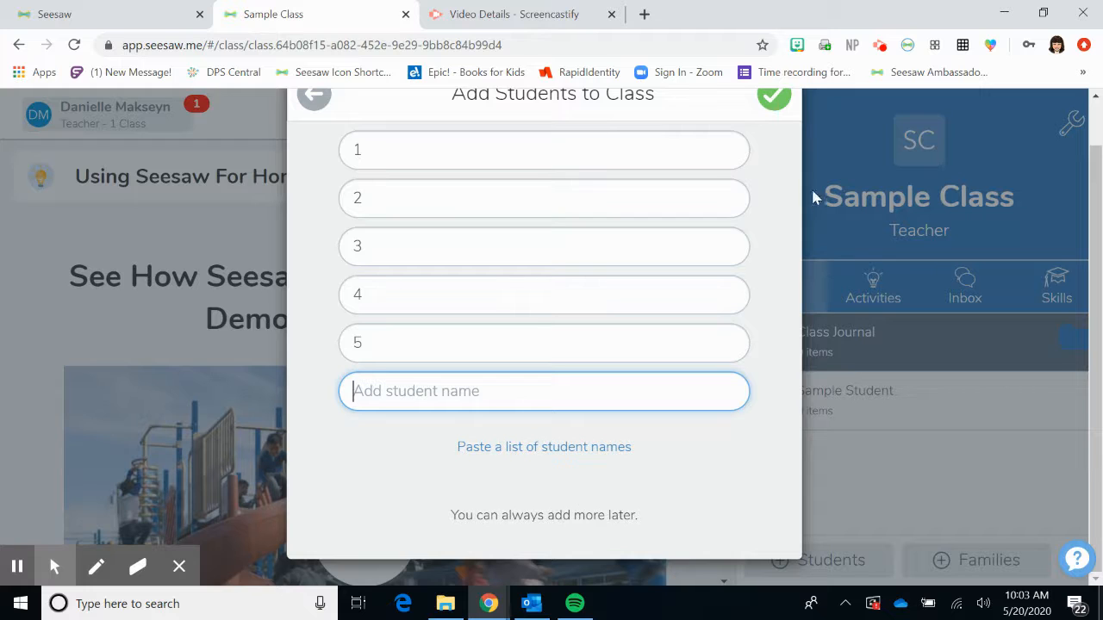
{"action": "scroll", "coordinate": [764, 173], "scroll_direction": "up", "scroll_amount": 1}
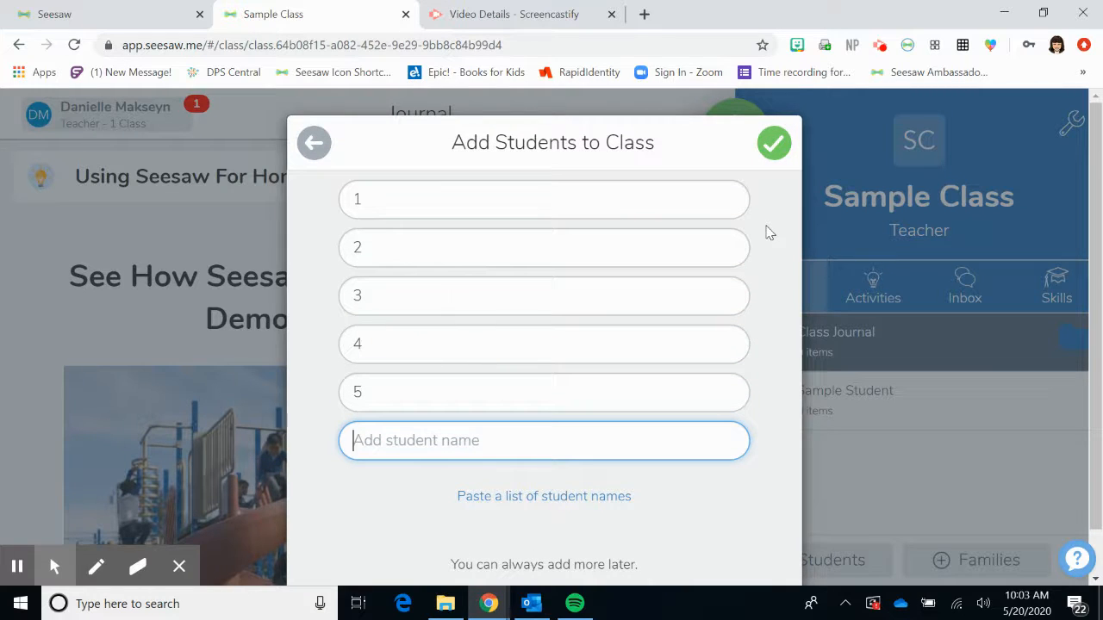
- Submit the five students and select the class sign-in text code in the instructions
{"action": "left_click", "coordinate": [778, 158]}
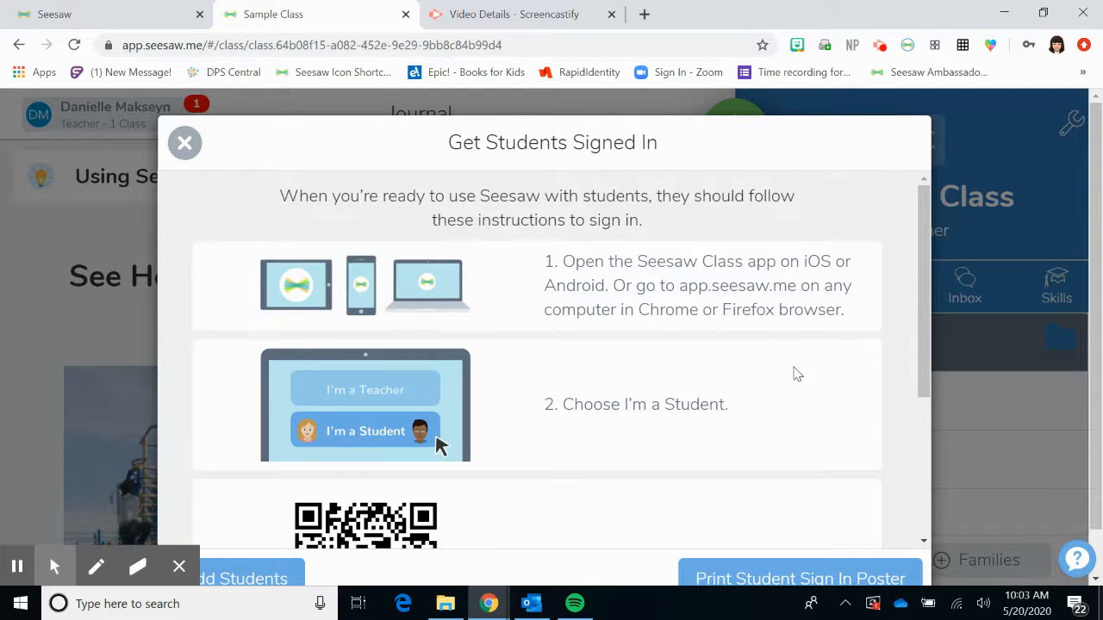
{"action": "scroll", "coordinate": [797, 374], "scroll_direction": "down", "scroll_amount": 3}
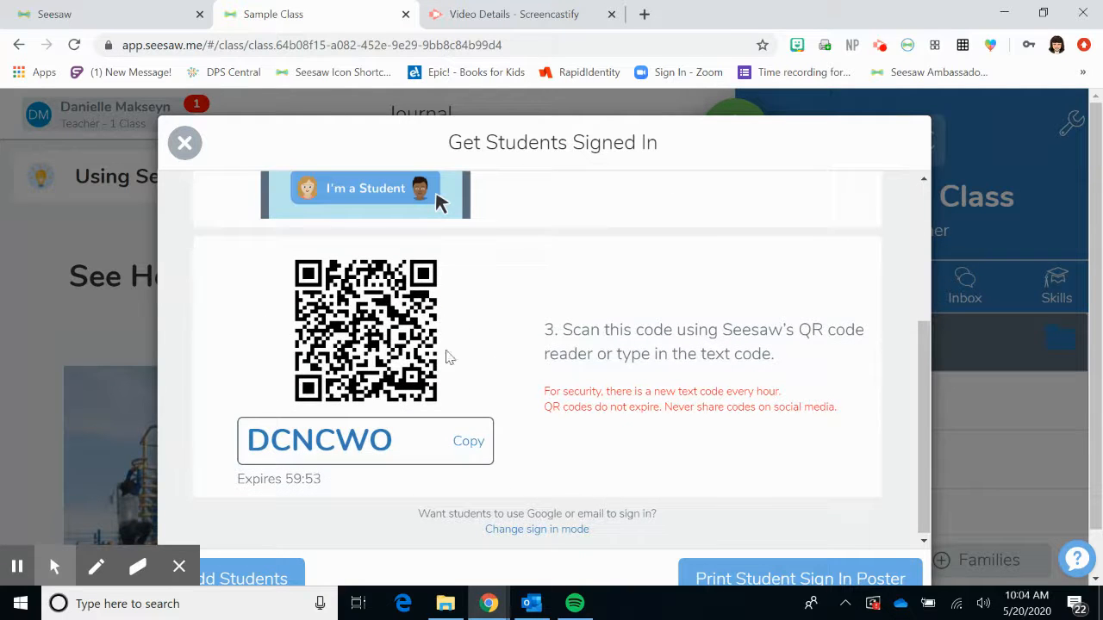
{"action": "left_click", "coordinate": [308, 459]}
{"action": "left_click", "coordinate": [564, 473]}
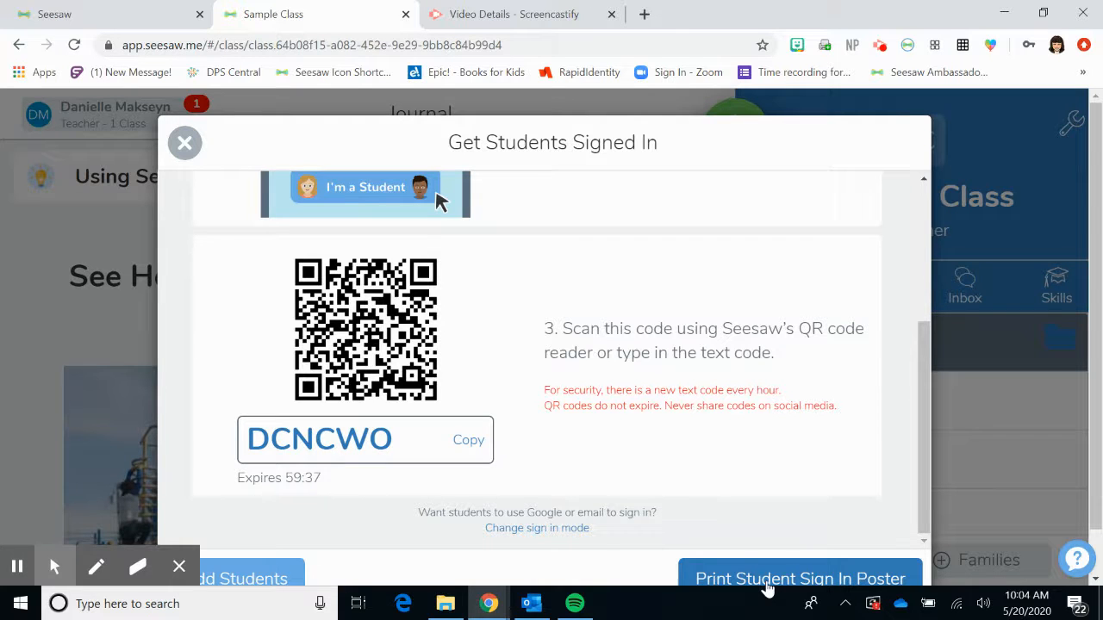
{"action": "scroll", "coordinate": [680, 399], "scroll_direction": "up", "scroll_amount": 3}
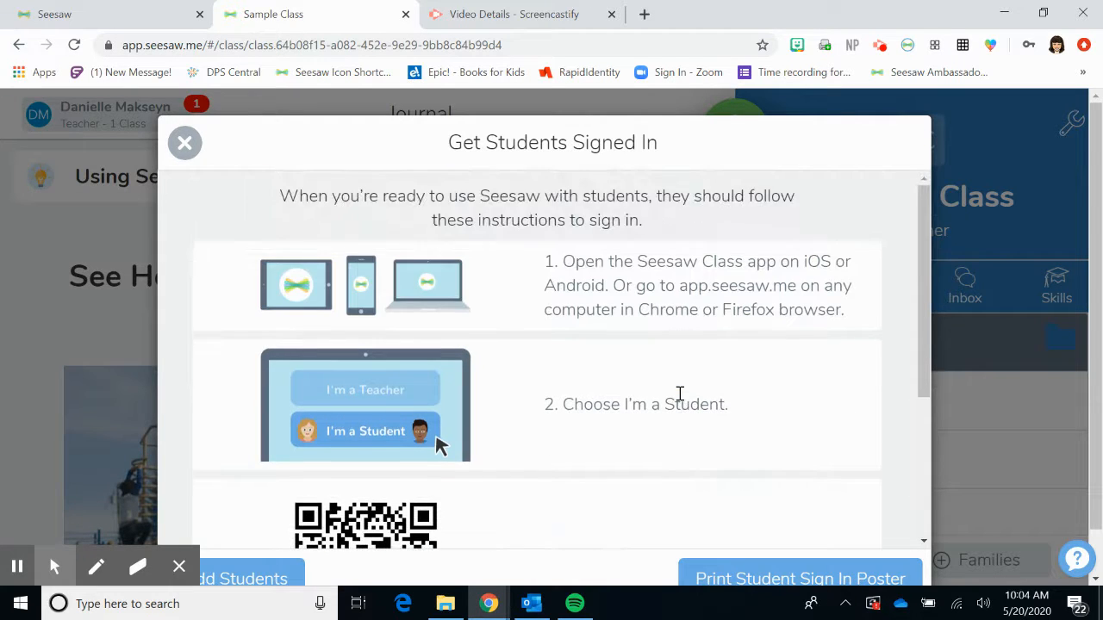
{"action": "scroll", "coordinate": [680, 394], "scroll_direction": "down", "scroll_amount": 2}
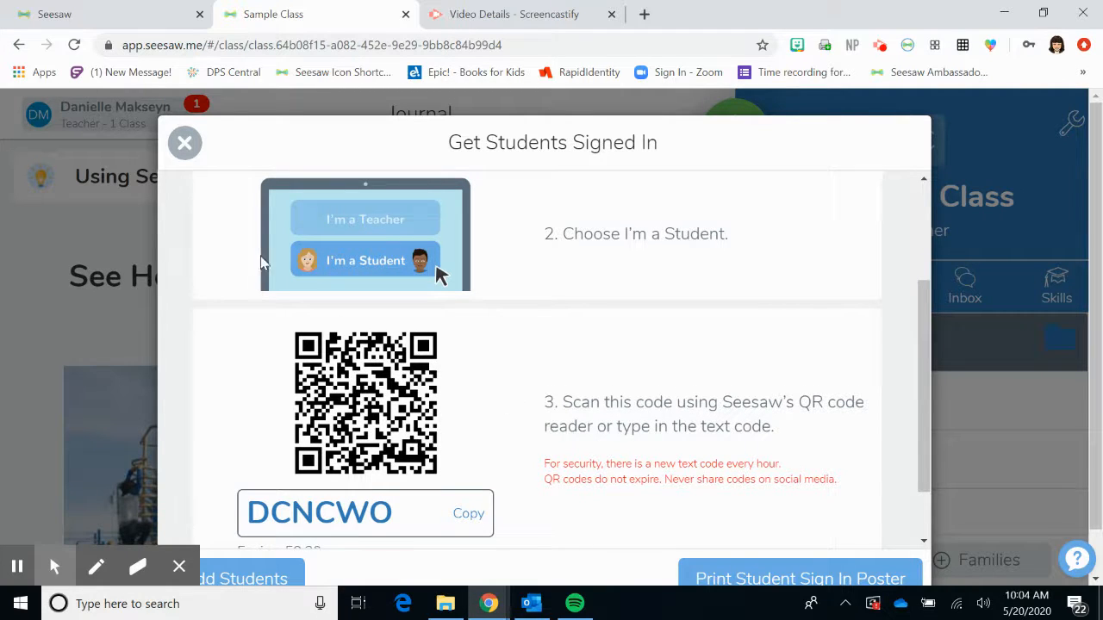
{"action": "scroll", "coordinate": [417, 332], "scroll_direction": "up", "scroll_amount": 3}
- Close Get Students Signed In and check students 1–5 in the journal list
{"action": "left_click", "coordinate": [181, 141]}
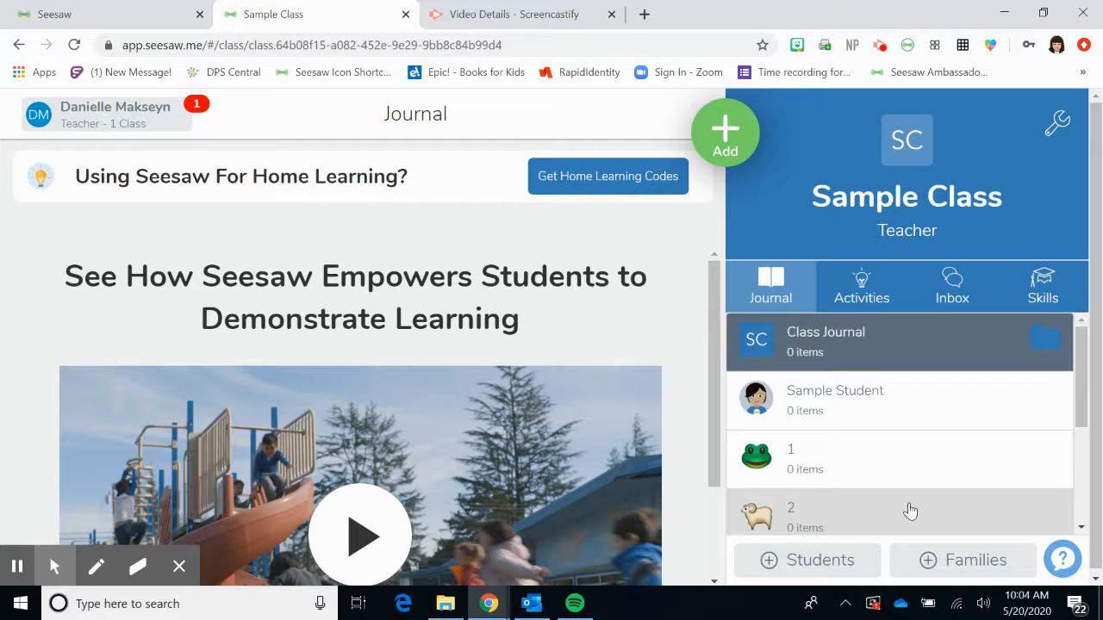
{"action": "scroll", "coordinate": [910, 511], "scroll_direction": "down", "scroll_amount": 3}
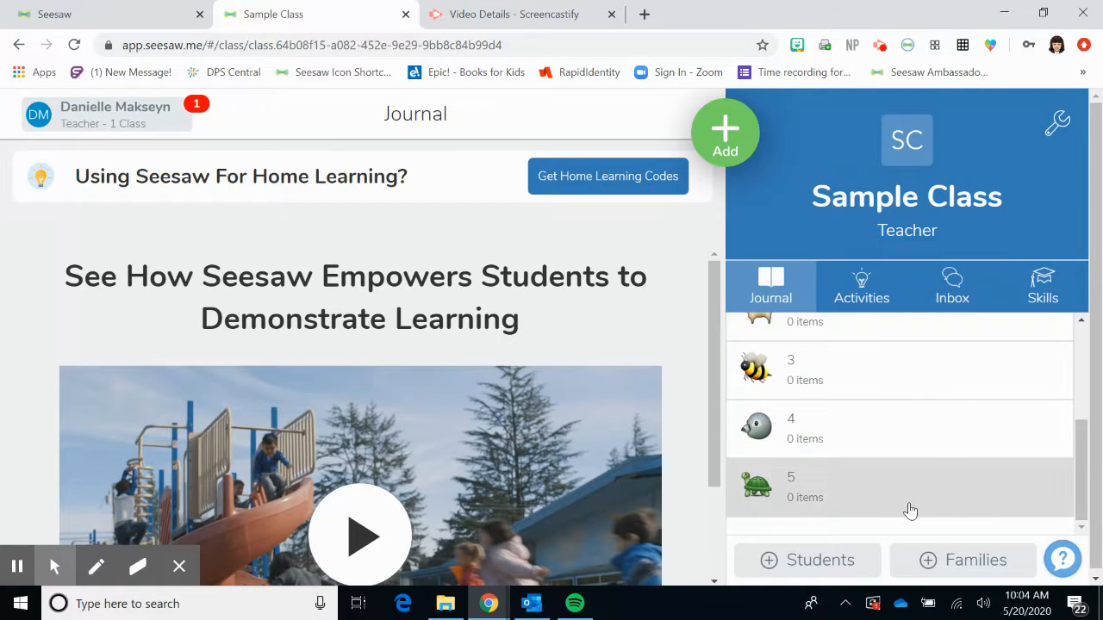
{"action": "scroll", "coordinate": [960, 439], "scroll_direction": "up", "scroll_amount": 3}
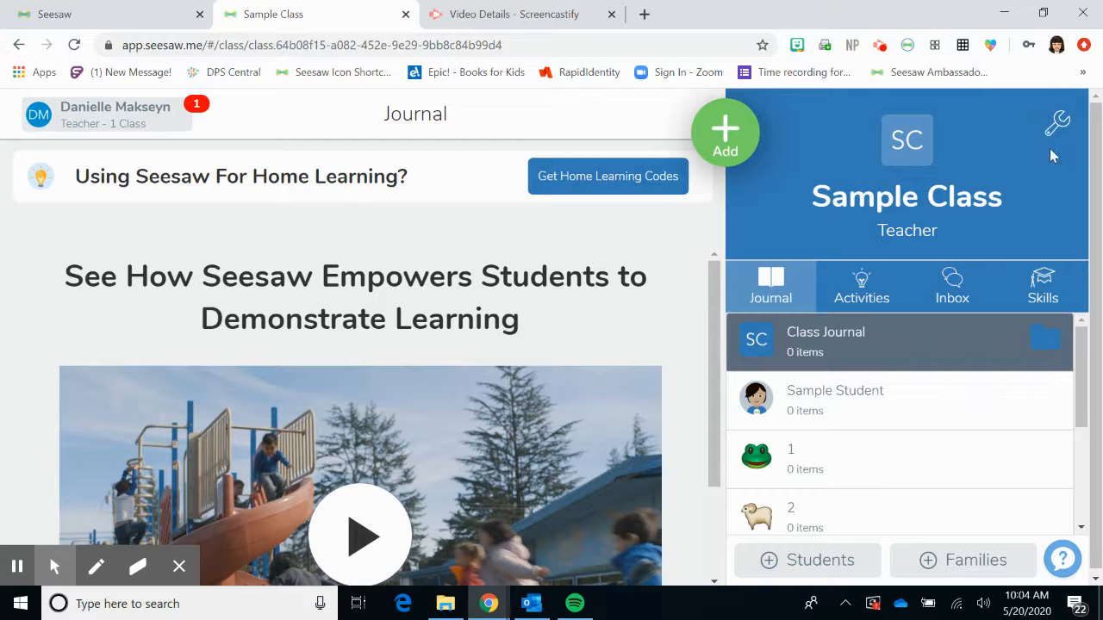
- Open Class Settings and go to the Manage teachers page
{"action": "left_click", "coordinate": [1058, 123]}
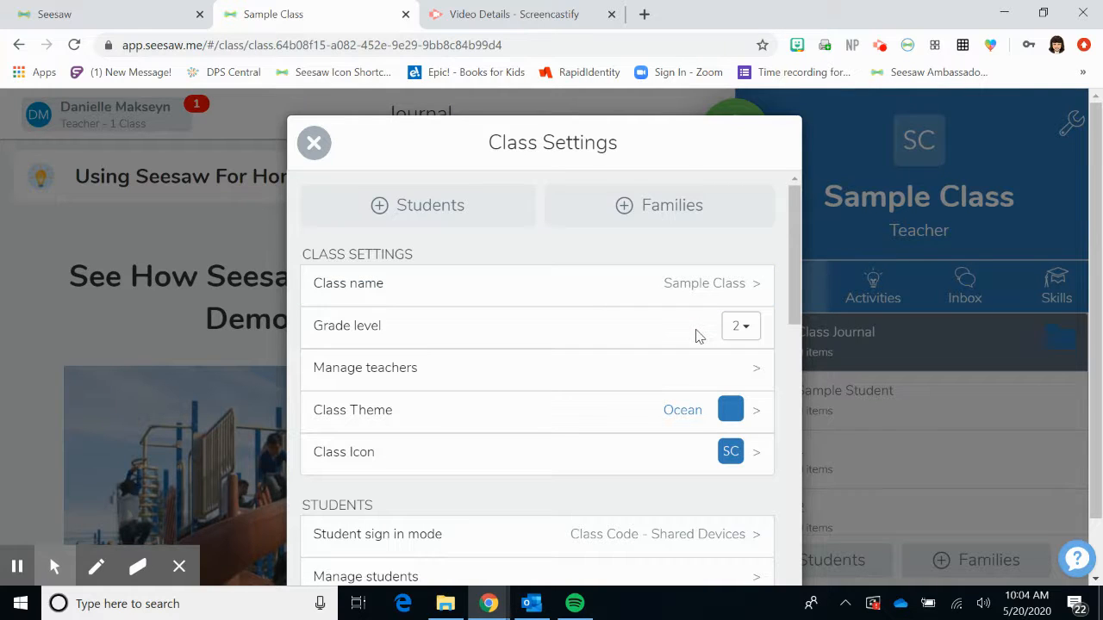
{"action": "left_click", "coordinate": [484, 370]}
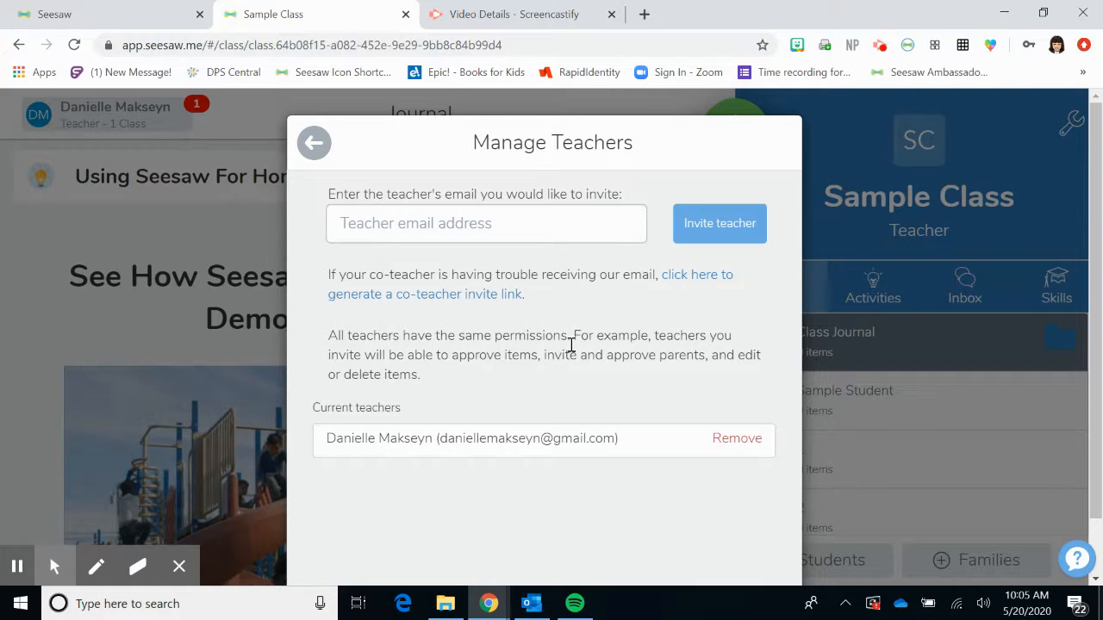
- Go back from Manage Teachers to the Class Settings list
{"action": "left_click", "coordinate": [314, 142]}
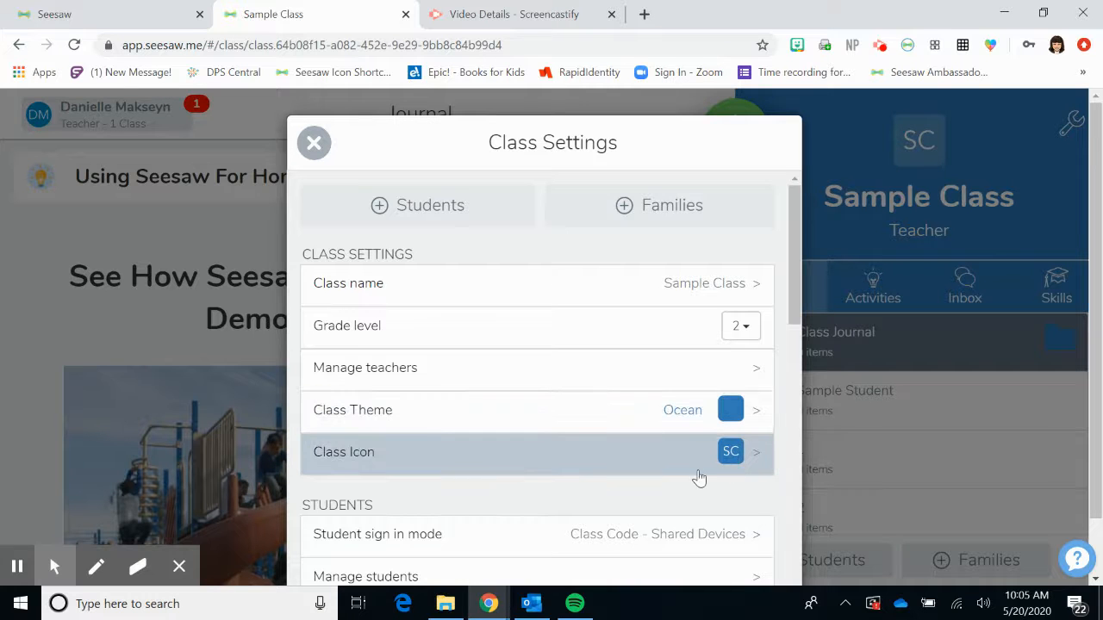
{"action": "scroll", "coordinate": [626, 494], "scroll_direction": "down", "scroll_amount": 2}
{"action": "scroll", "coordinate": [626, 495], "scroll_direction": "down", "scroll_amount": 3}
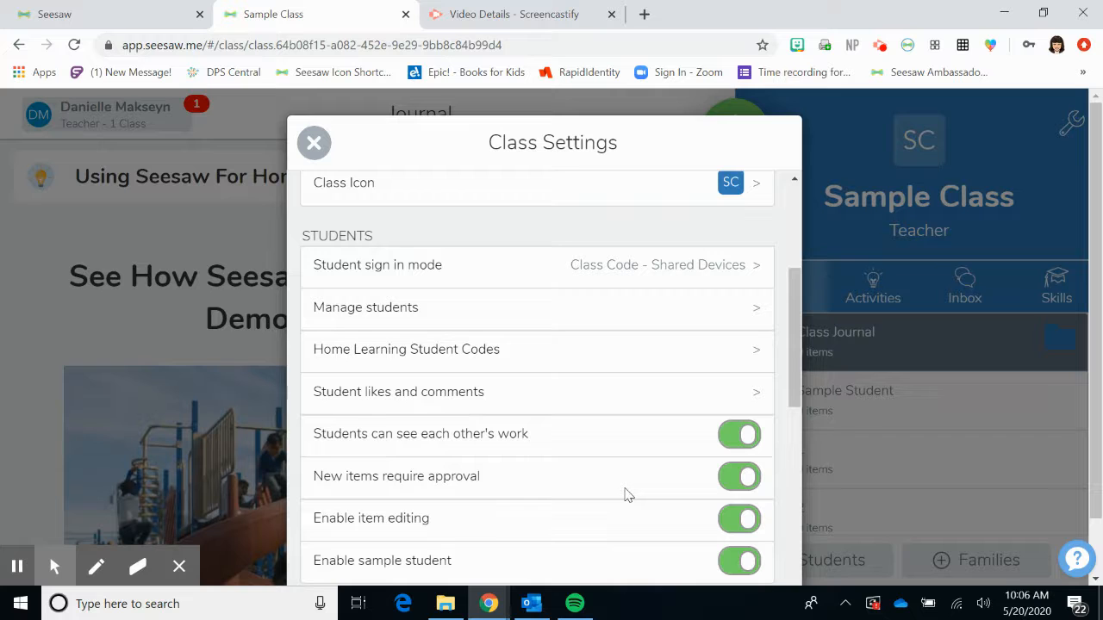
{"action": "scroll", "coordinate": [626, 495], "scroll_direction": "down", "scroll_amount": 2}
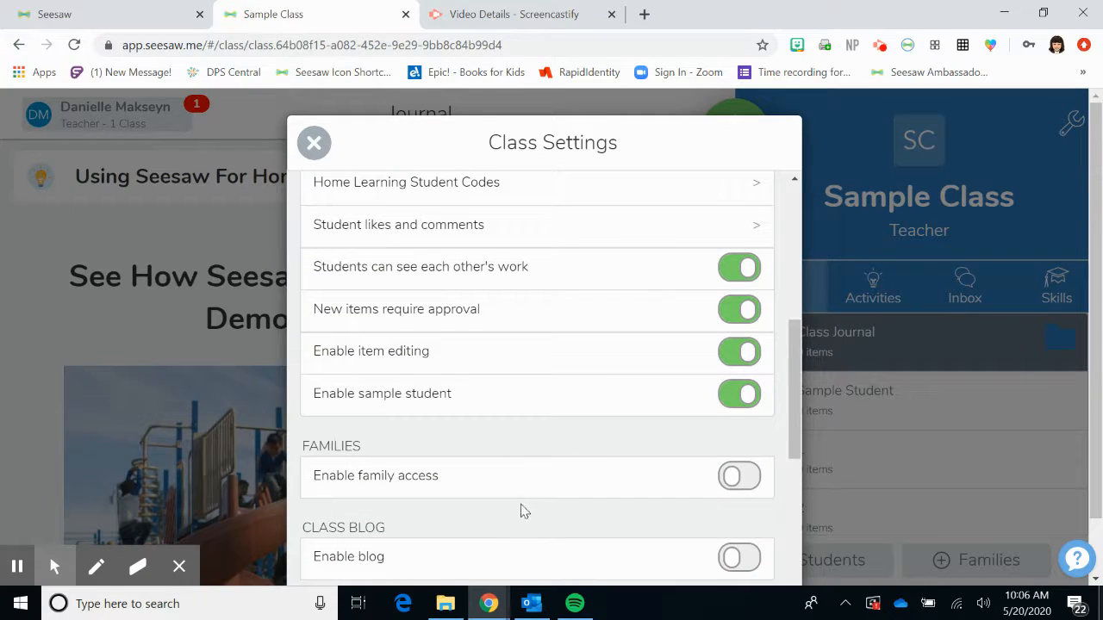
{"action": "scroll", "coordinate": [521, 512], "scroll_direction": "down", "scroll_amount": 2}
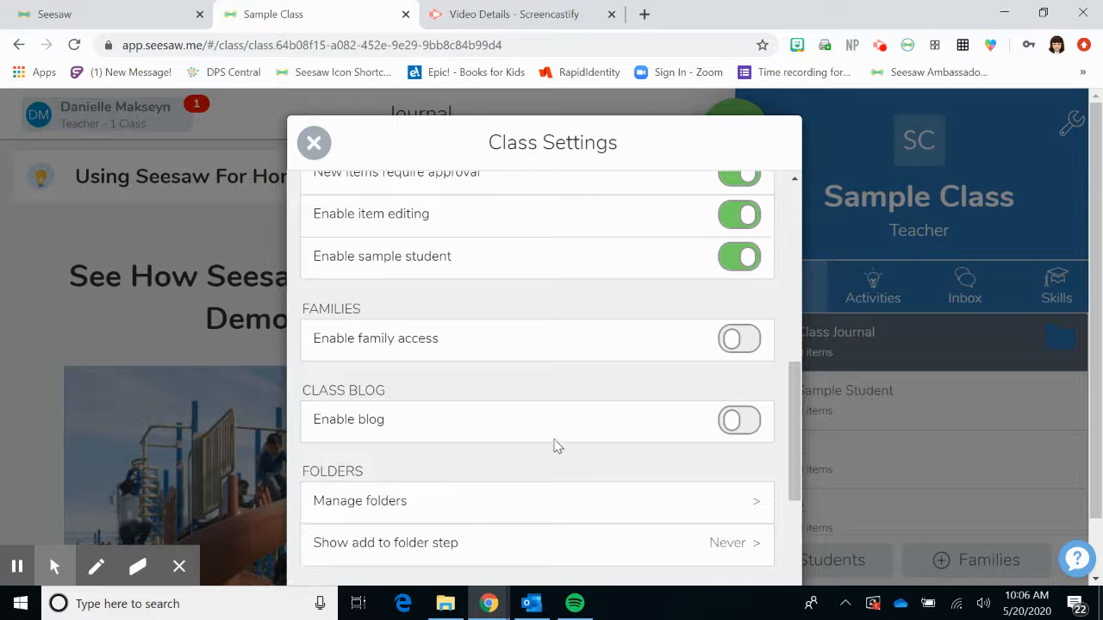
{"action": "scroll", "coordinate": [561, 471], "scroll_direction": "down", "scroll_amount": 2}
{"action": "scroll", "coordinate": [564, 470], "scroll_direction": "down", "scroll_amount": 3}
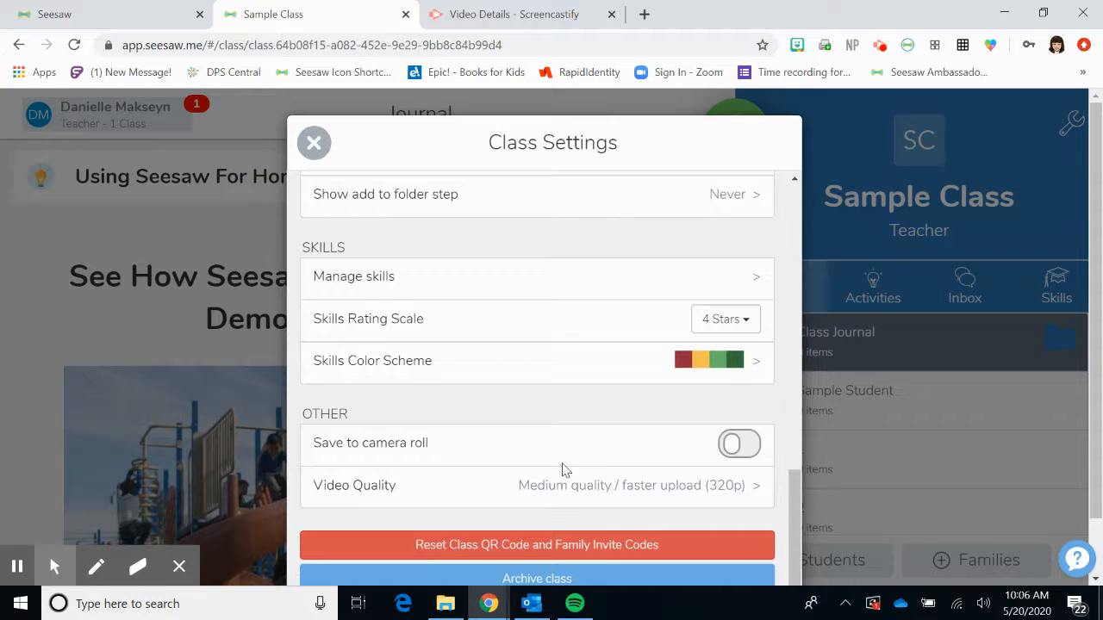
{"action": "scroll", "coordinate": [562, 471], "scroll_direction": "up", "scroll_amount": 6}
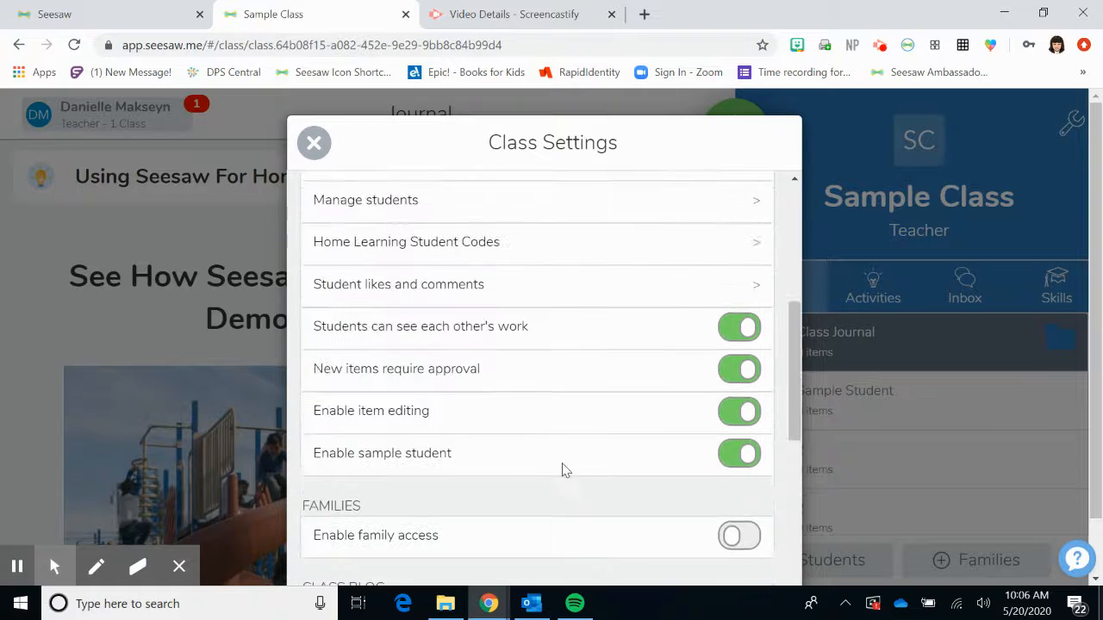
{"action": "scroll", "coordinate": [563, 469], "scroll_direction": "up", "scroll_amount": 2}
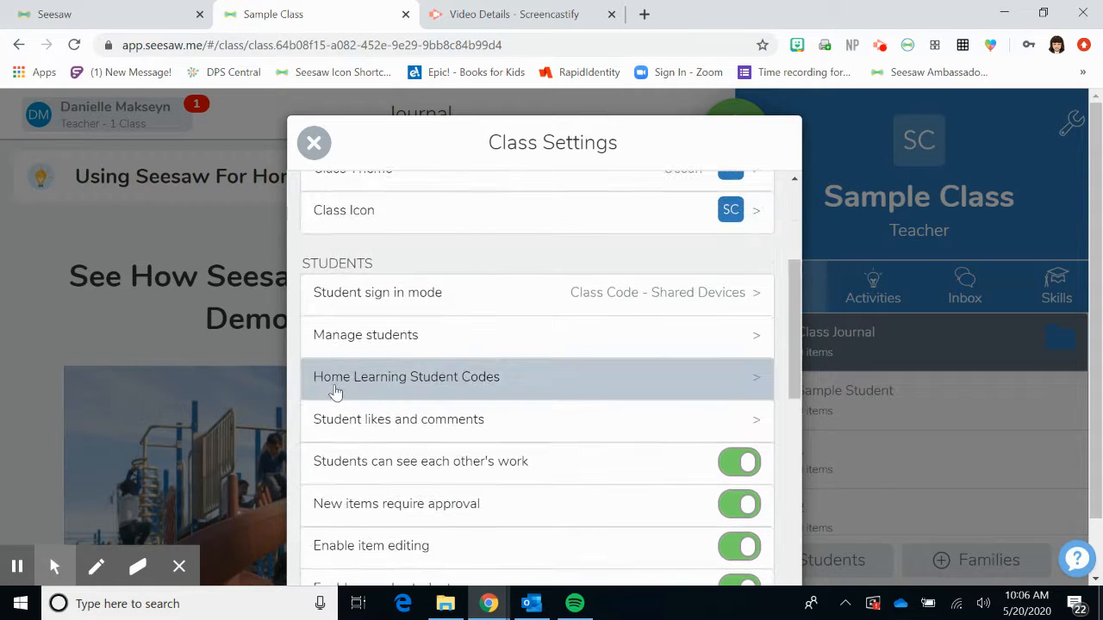
{"action": "left_click", "coordinate": [743, 381]}
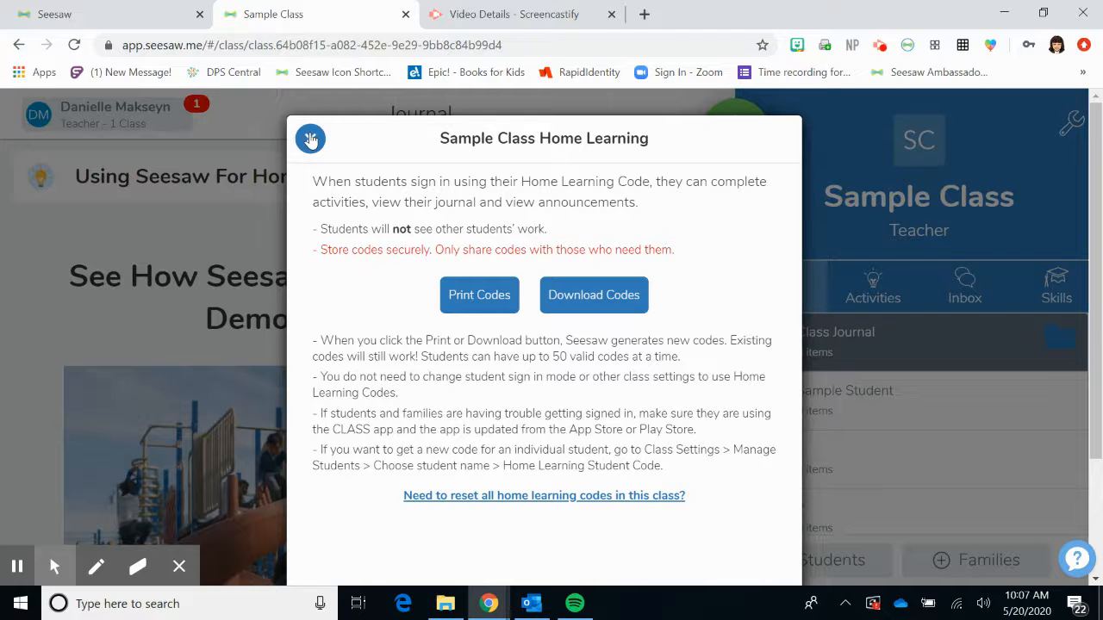
{"action": "left_click", "coordinate": [311, 140]}
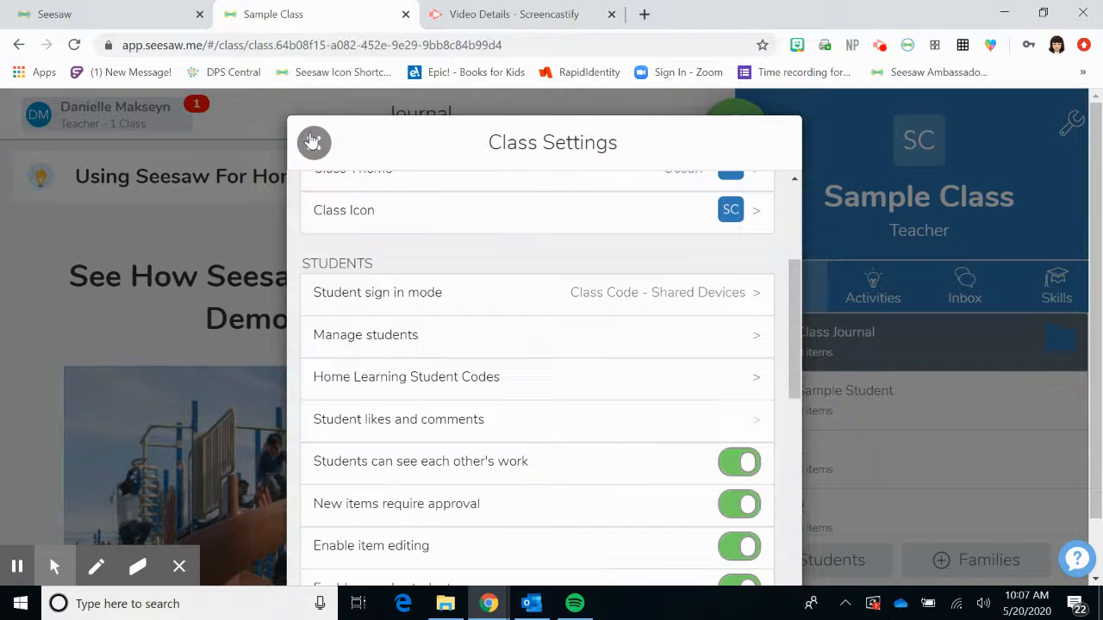
- Close the Class Settings dialog to return to the Sample Class journal
{"action": "scroll", "coordinate": [559, 288], "scroll_direction": "up", "scroll_amount": 3}
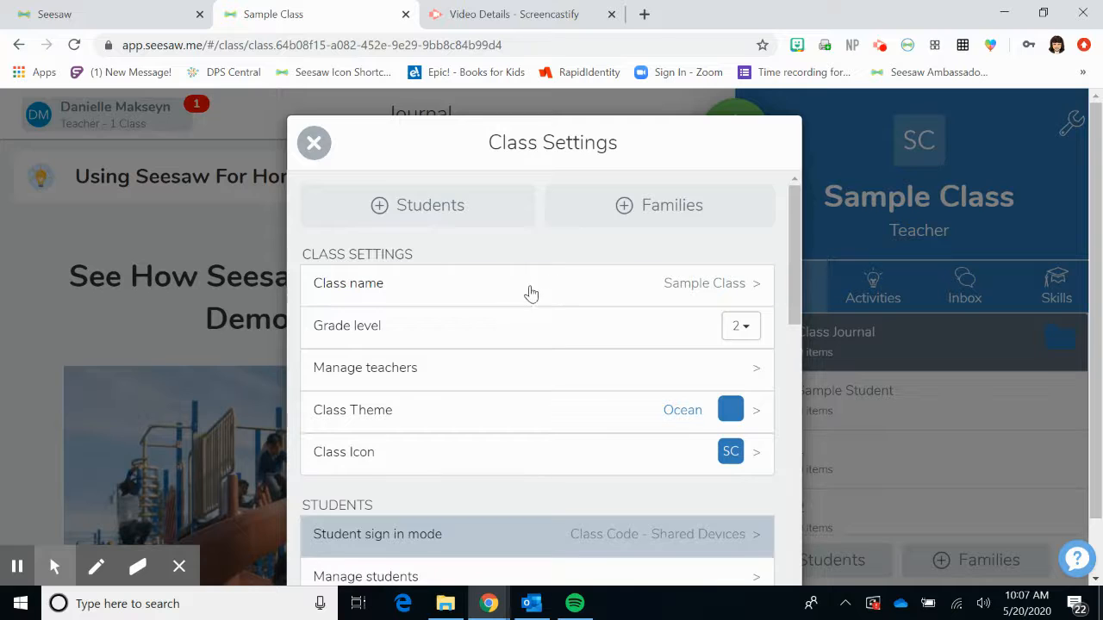
{"action": "left_click", "coordinate": [314, 143]}
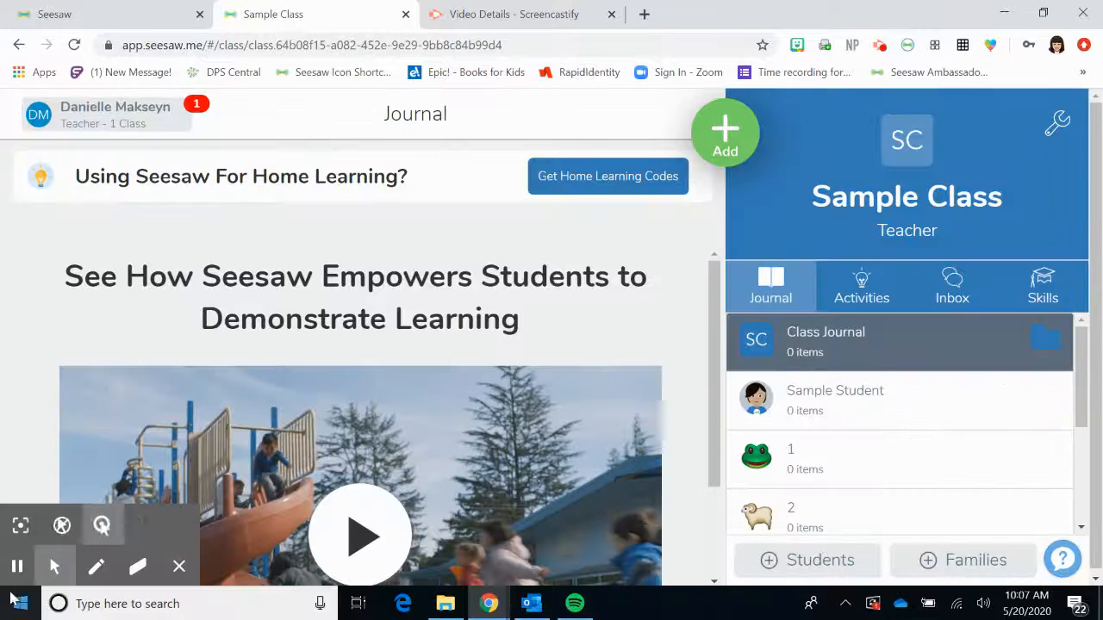